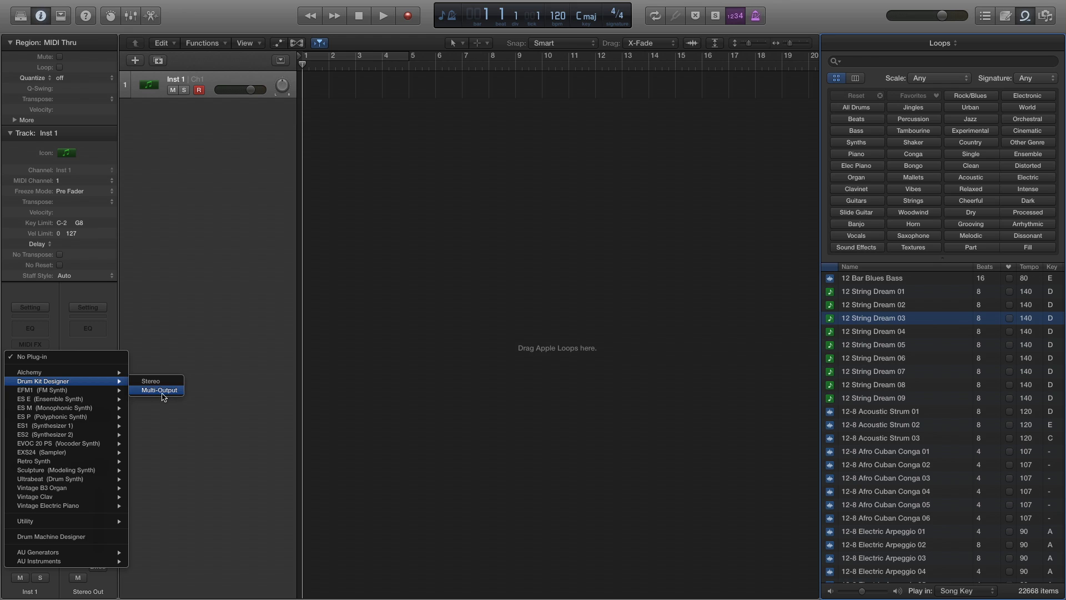
Load the Multi-Output version of Drum Kit Designer on the Inst 1 track and move its window clear of the channel strips.
{"action": "left_click", "coordinate": [150, 390]}
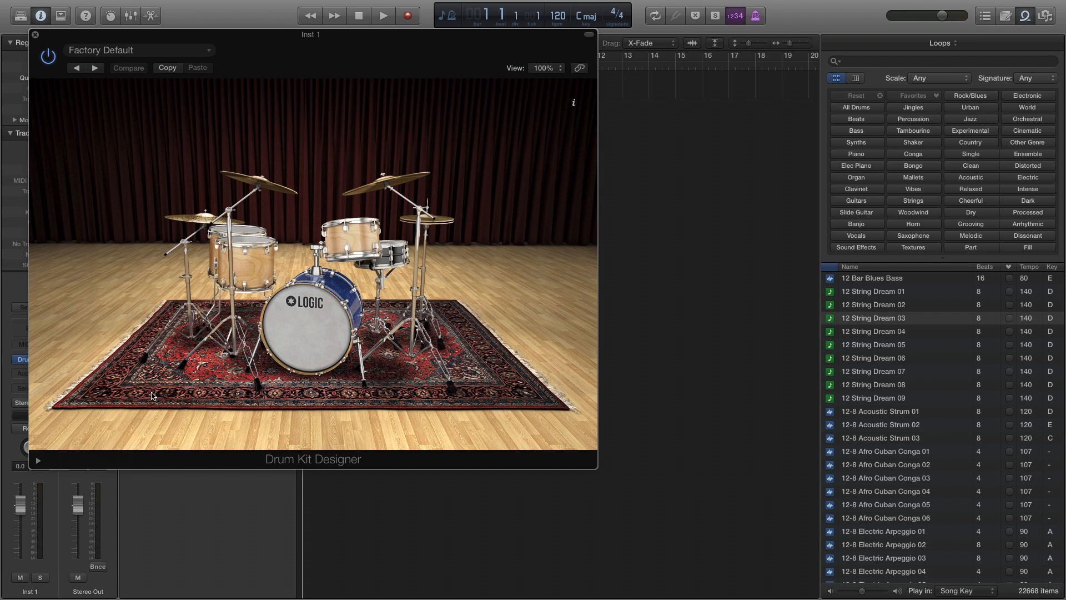
{"action": "left_click_drag", "start_coordinate": [145, 41], "coordinate": [519, 104]}
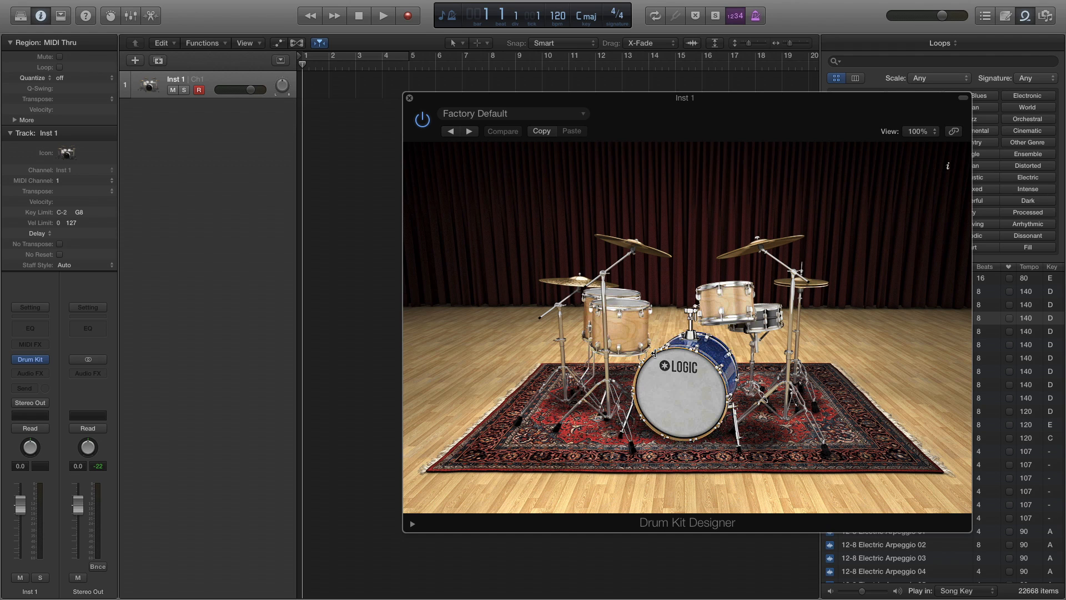
Audition the toms and look through their Low, Mid, High and All edit settings.
{"action": "left_click", "coordinate": [625, 337]}
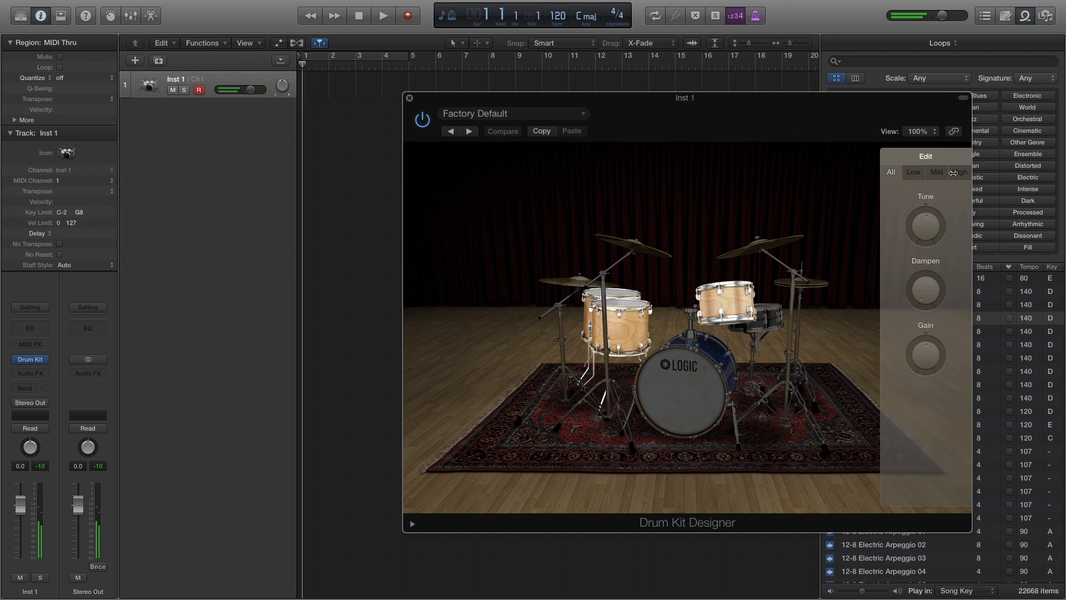
{"action": "left_click", "coordinate": [914, 174]}
{"action": "left_click", "coordinate": [935, 172]}
{"action": "left_click", "coordinate": [958, 173]}
{"action": "left_click", "coordinate": [890, 173]}
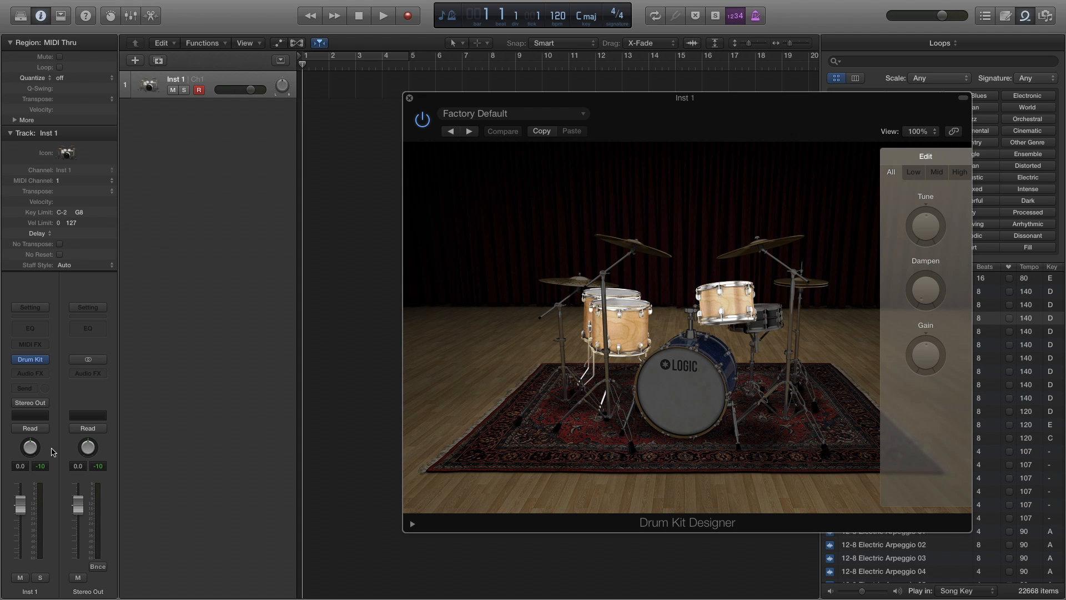
Show the mixer and add the first aux output channel, Kick, for the Drum Kit Designer instrument.
{"action": "key", "text": "x"}
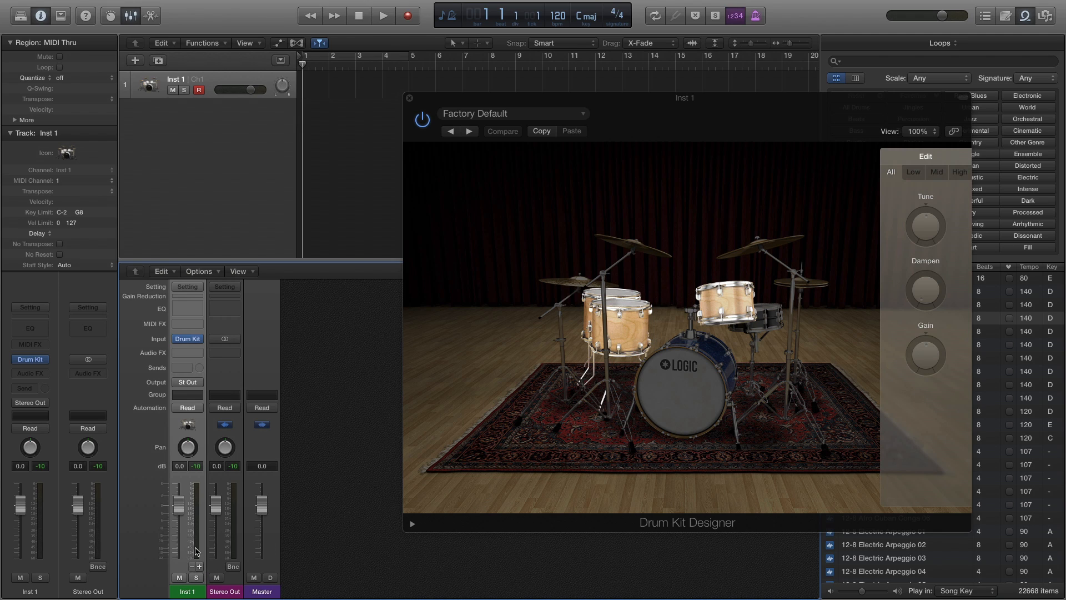
{"action": "left_click", "coordinate": [199, 567]}
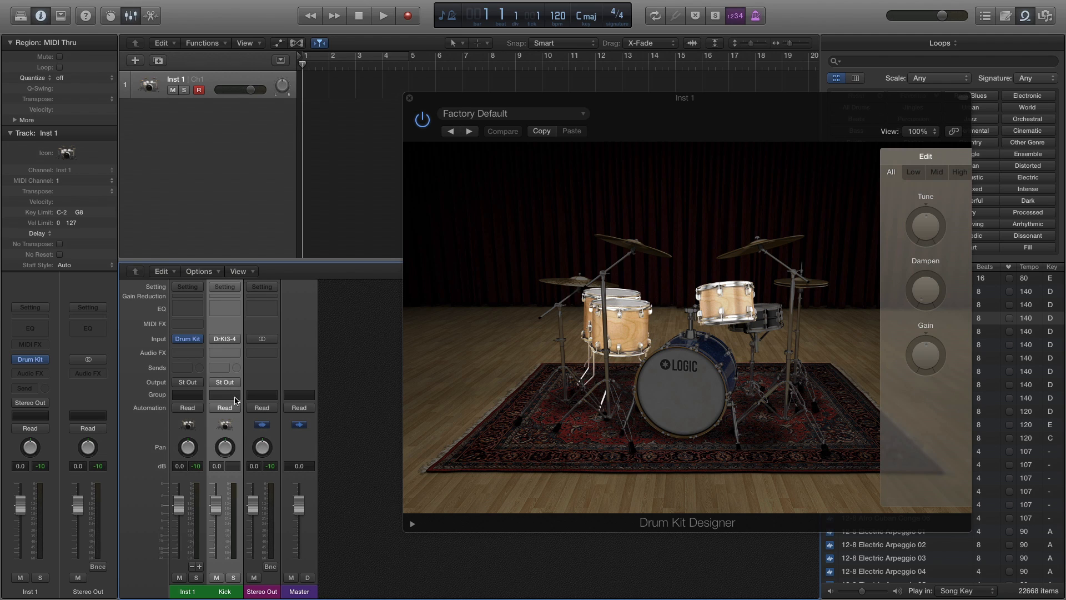
Examine the Drum Kit outputs of Inst 1 that are available as inputs for the Kick aux channel.
{"action": "left_click", "coordinate": [225, 340]}
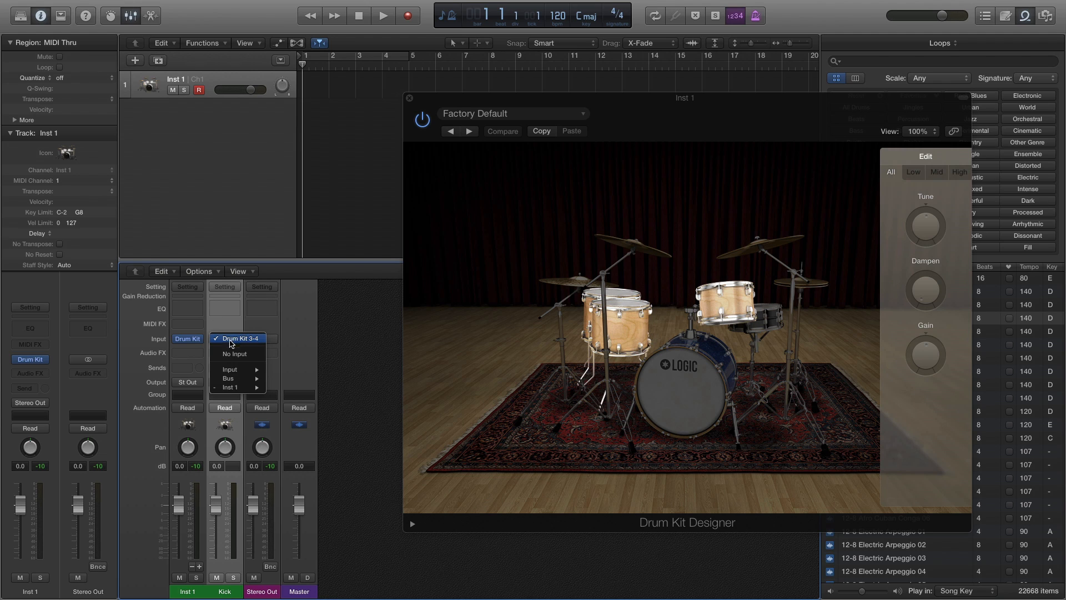
{"action": "mouse_move", "coordinate": [236, 387]}
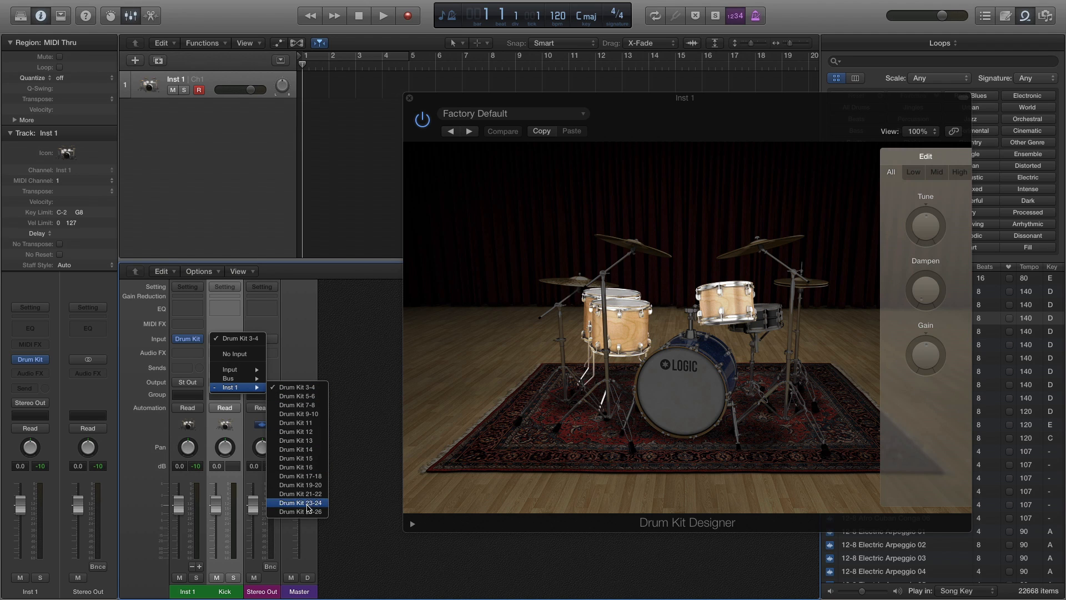
{"action": "left_click", "coordinate": [302, 284]}
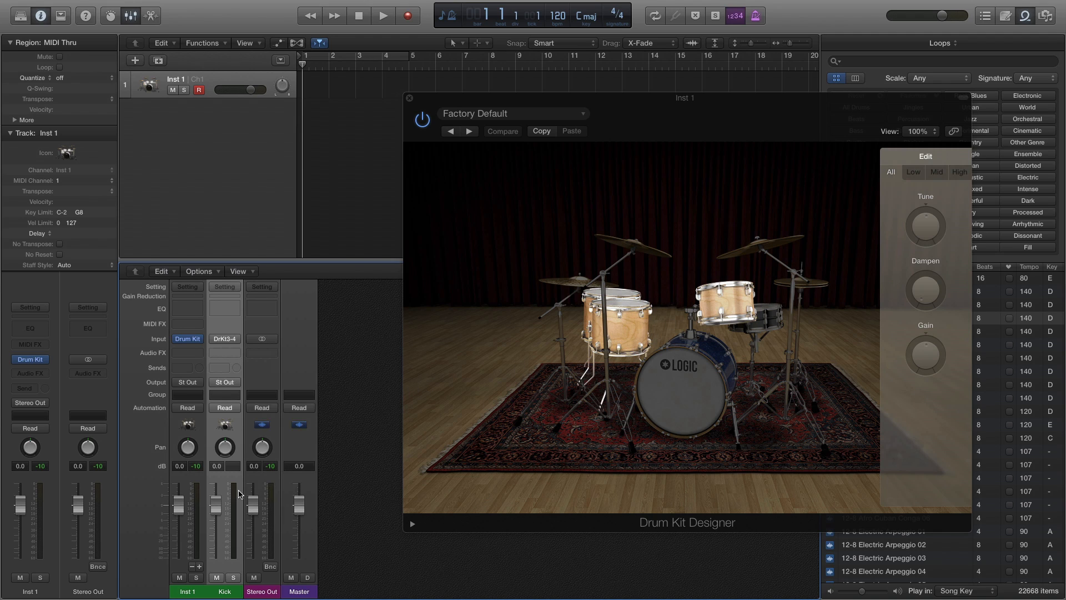
Audition the toms, ride, hi-hat and kick while checking which mixer channel each one feeds.
{"action": "left_click", "coordinate": [626, 327]}
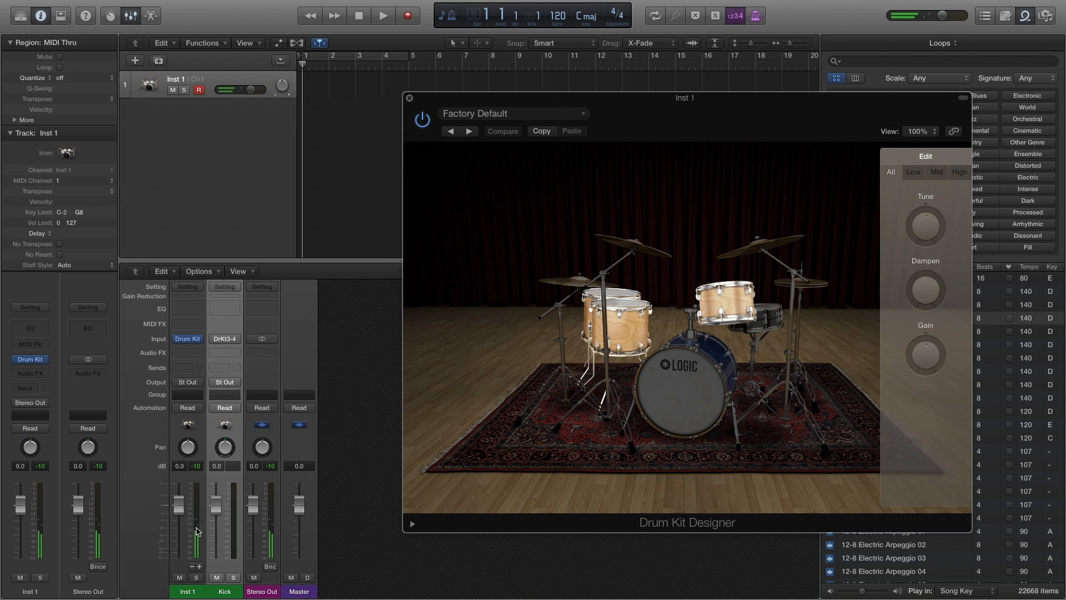
{"action": "left_click", "coordinate": [576, 288]}
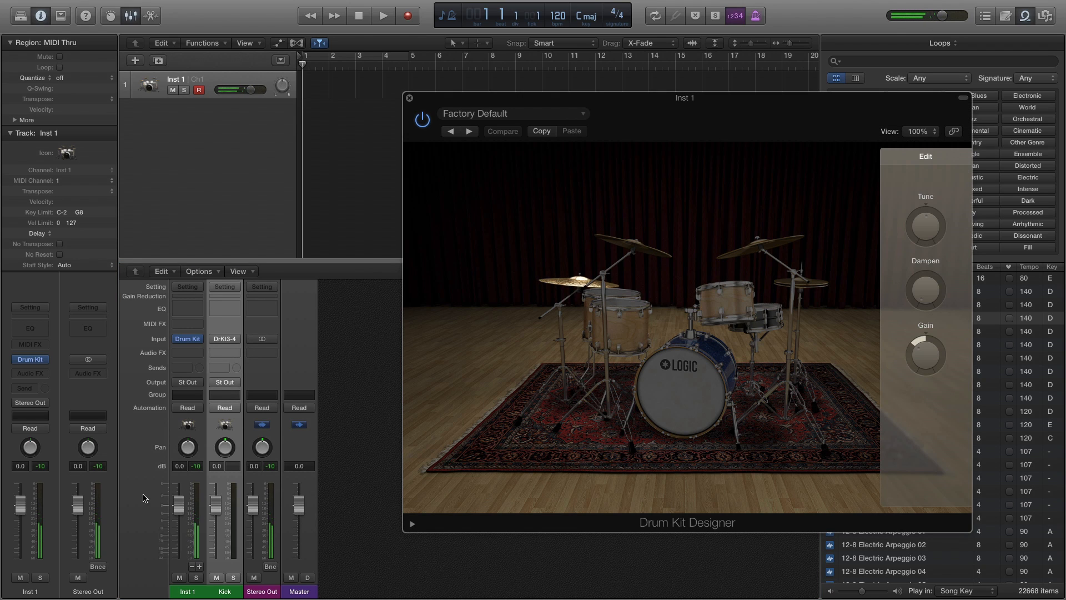
{"action": "left_click", "coordinate": [805, 284]}
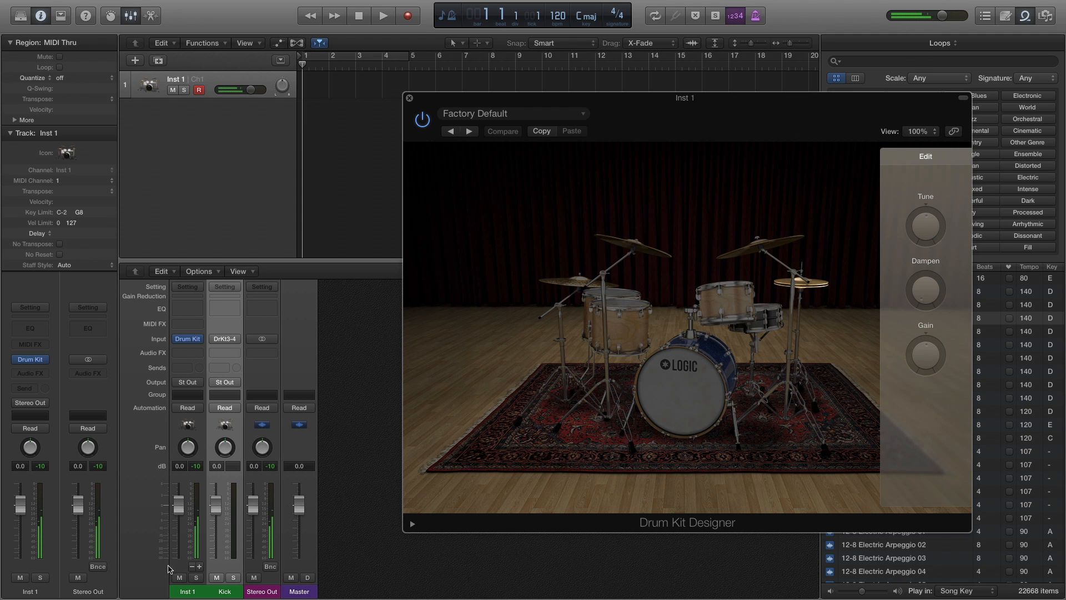
{"action": "left_click", "coordinate": [691, 386]}
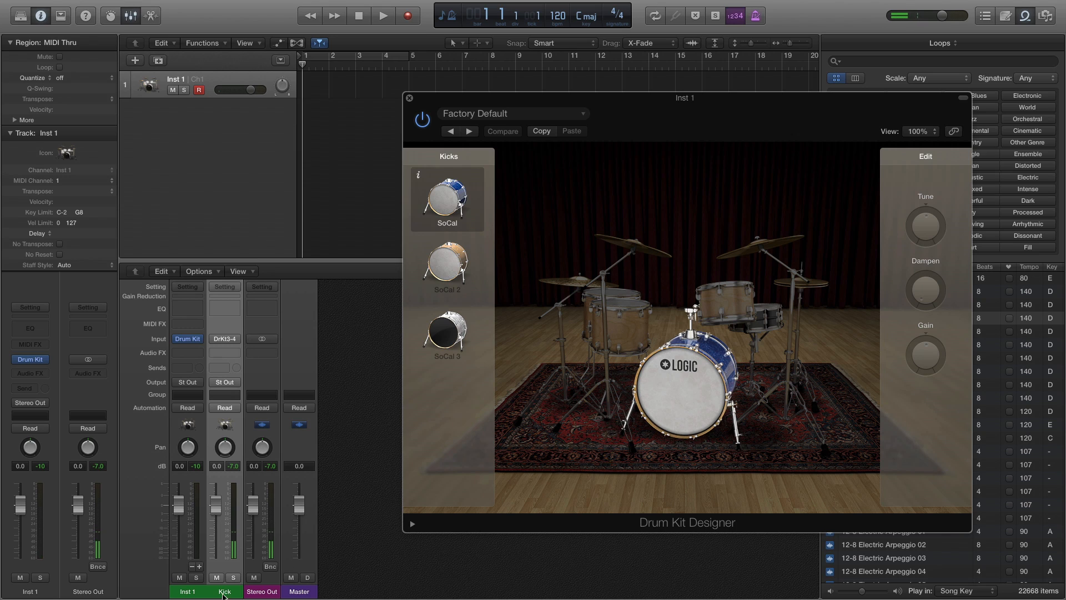
Add aux output channels for Snare, Toms and Hi-Hat/Perc, removing the surplus Aux 5 channel.
{"action": "left_click", "coordinate": [200, 567]}
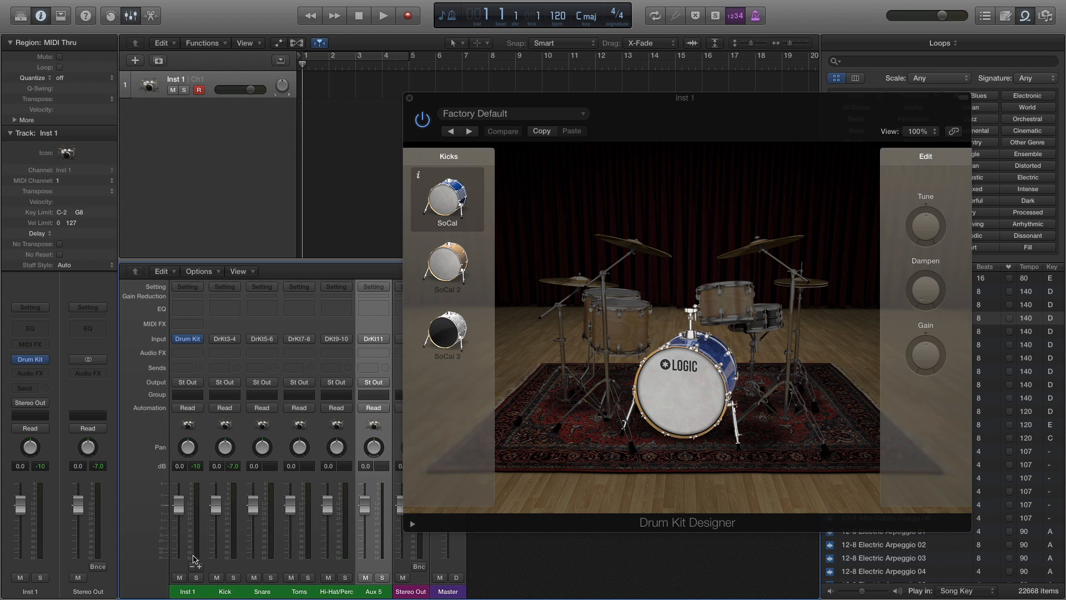
{"action": "left_click", "coordinate": [192, 567]}
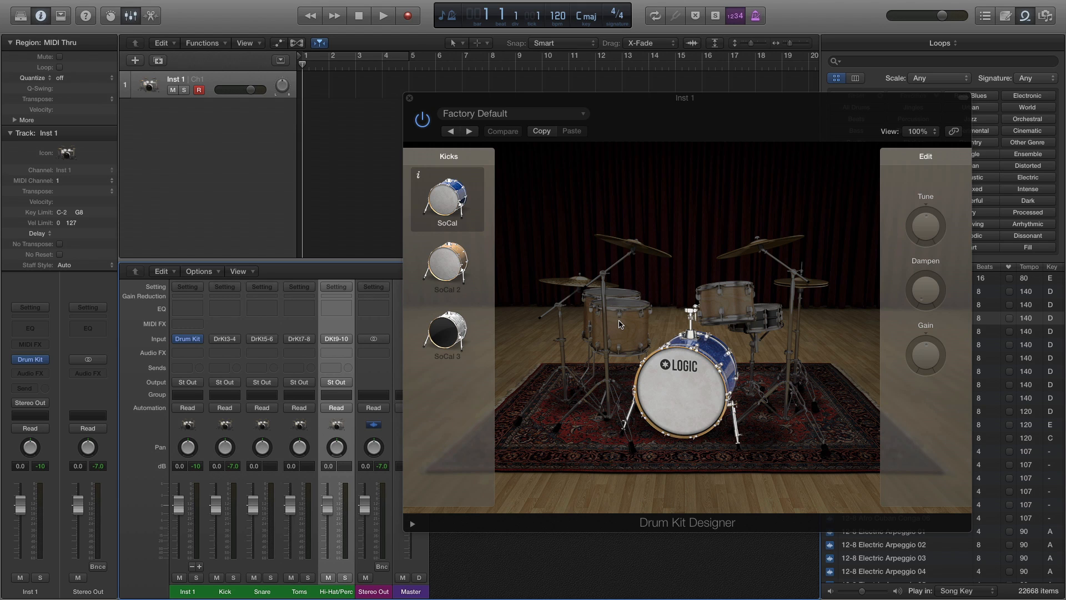
Audition the toms, ride, crash, hi-hat and snare to check their routing to the separate mixer channels.
{"action": "left_click", "coordinate": [619, 324]}
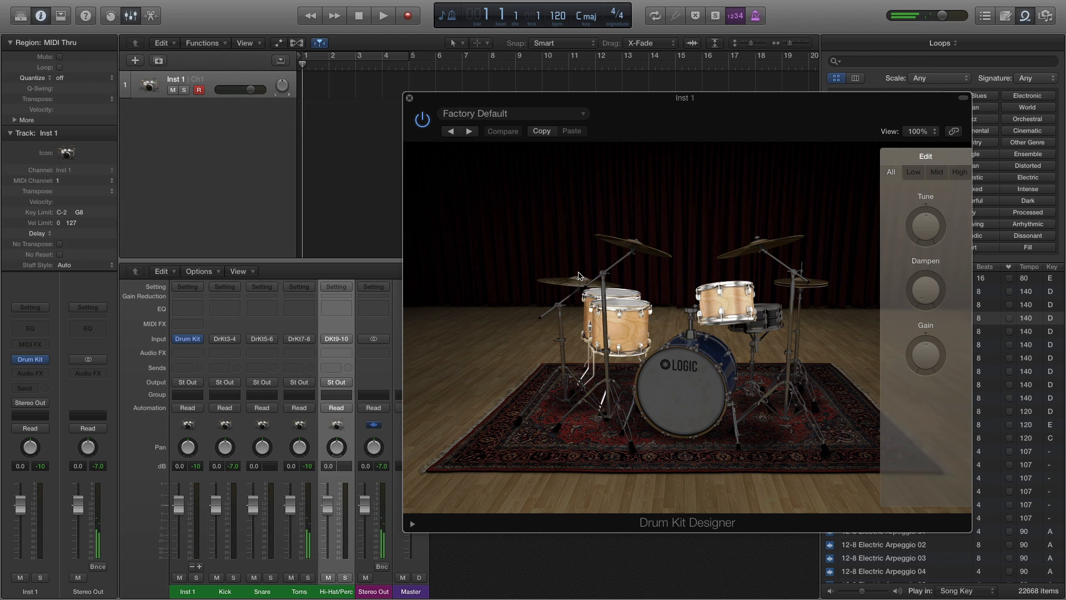
{"action": "left_click", "coordinate": [570, 286]}
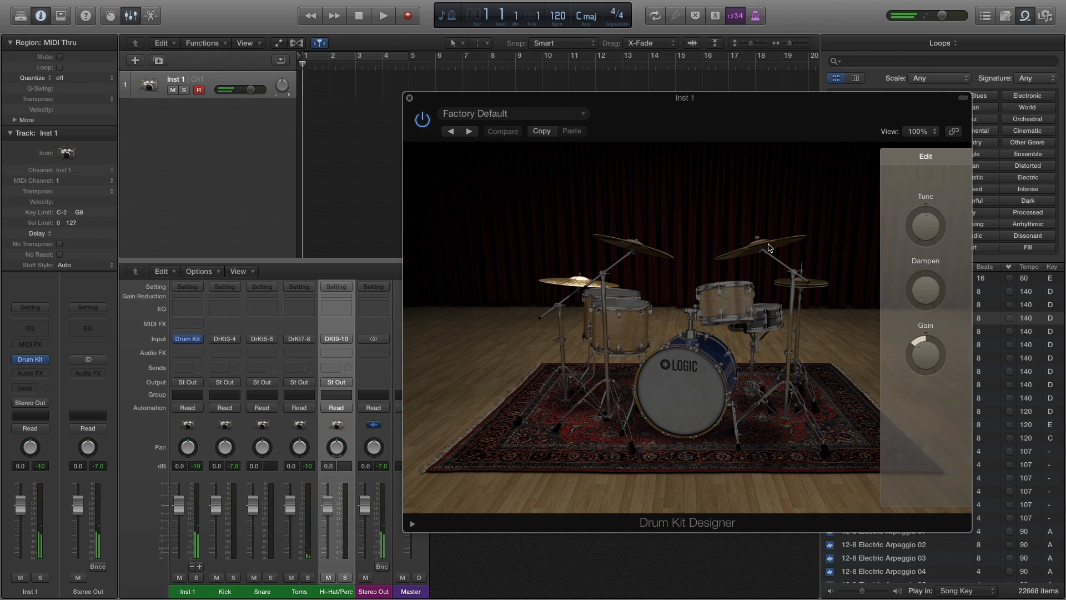
{"action": "left_click", "coordinate": [772, 247]}
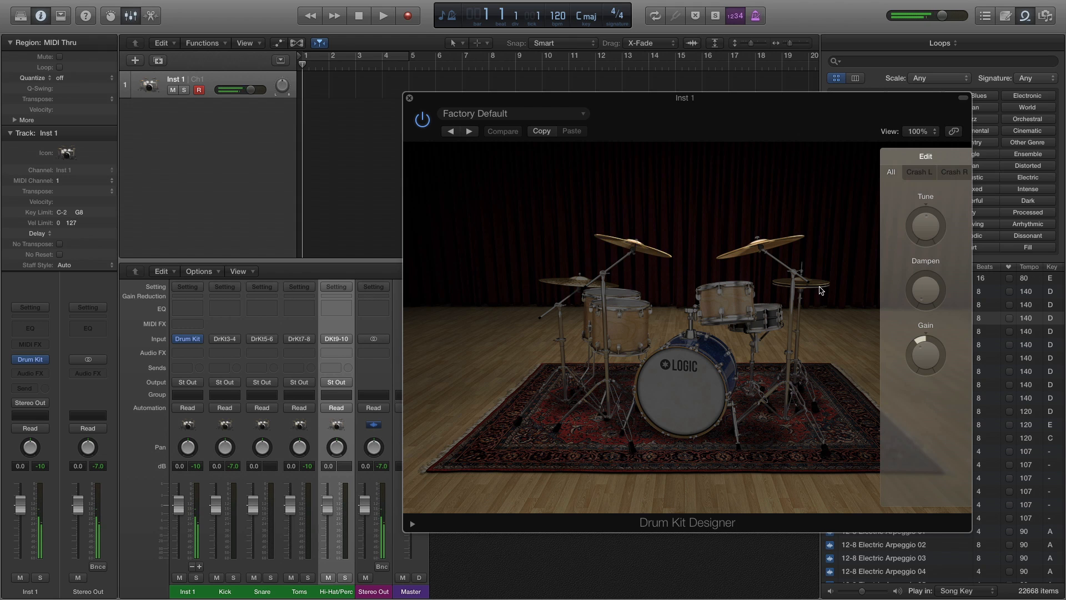
{"action": "left_click", "coordinate": [816, 286]}
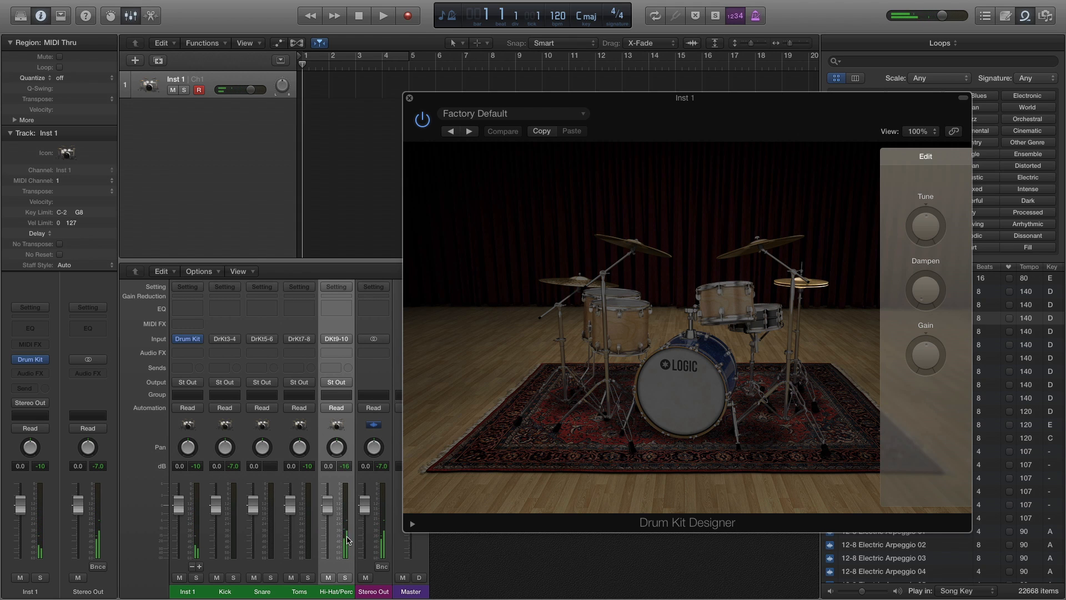
{"action": "left_click", "coordinate": [766, 317]}
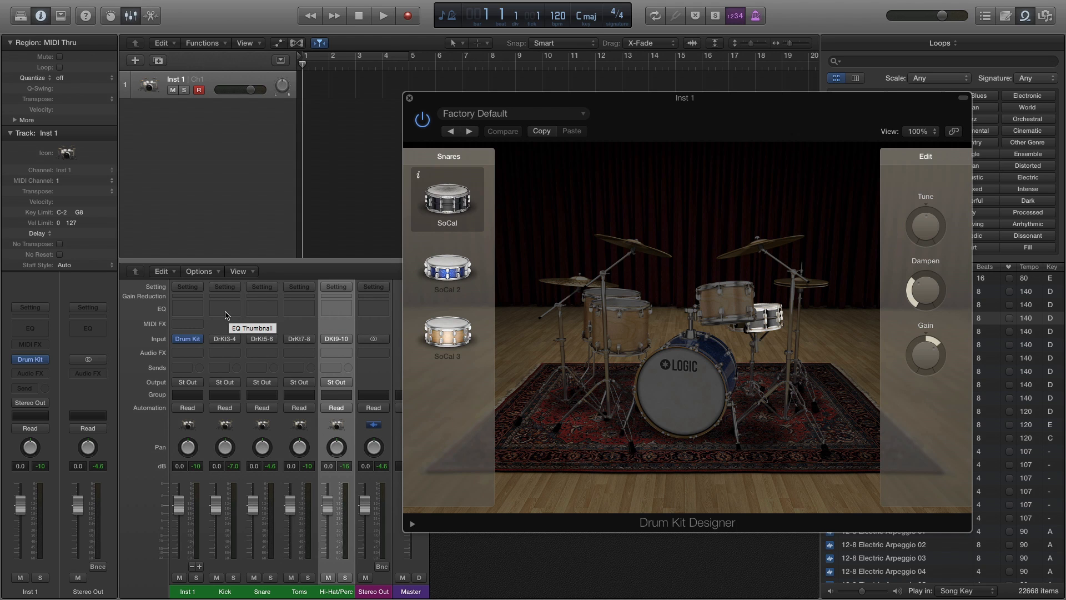
Insert a Channel EQ on the Kick aux, enable its Analyzer and play the kick drum.
{"action": "left_click", "coordinate": [226, 314]}
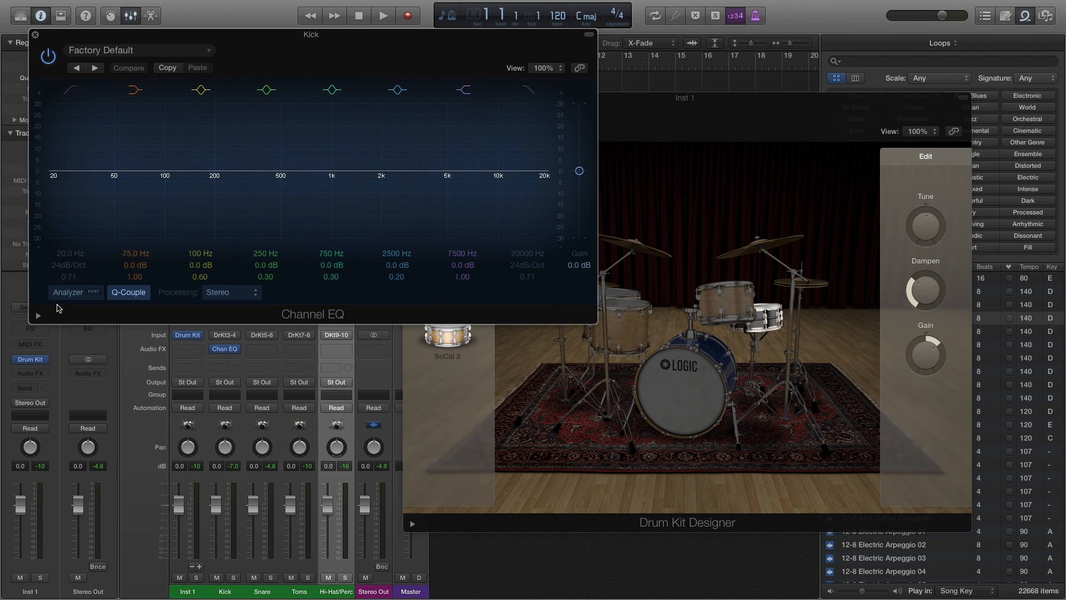
{"action": "left_click", "coordinate": [65, 295]}
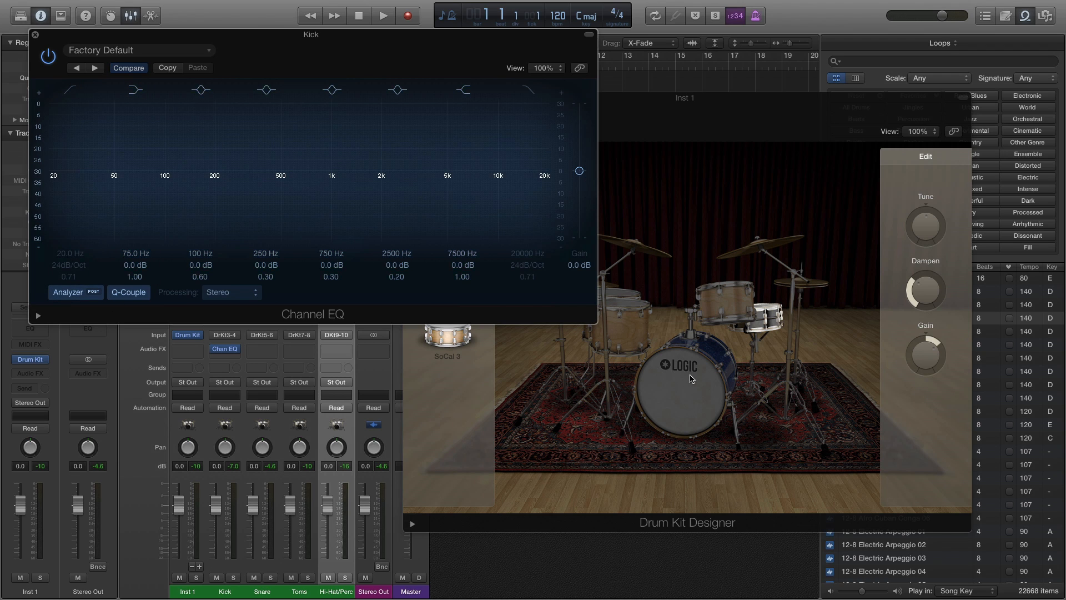
{"action": "left_click", "coordinate": [692, 379]}
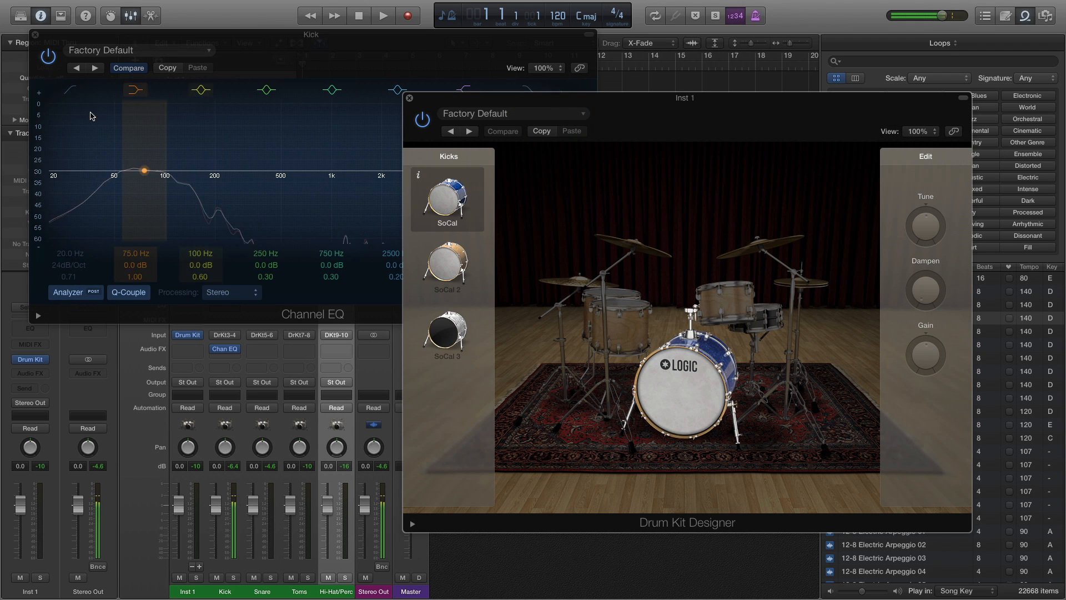
Shape the kick EQ with a 92 Hz low shelf at +4.0 dB, a 174 Hz cut of -5.5 dB and a 3300 Hz high shelf at +5.5 dB.
{"action": "left_click_drag", "start_coordinate": [145, 170], "coordinate": [160, 161]}
{"action": "left_click_drag", "start_coordinate": [223, 174], "coordinate": [210, 190]}
{"action": "left_click_drag", "start_coordinate": [476, 170], "coordinate": [418, 158]}
{"action": "left_click", "coordinate": [674, 379]}
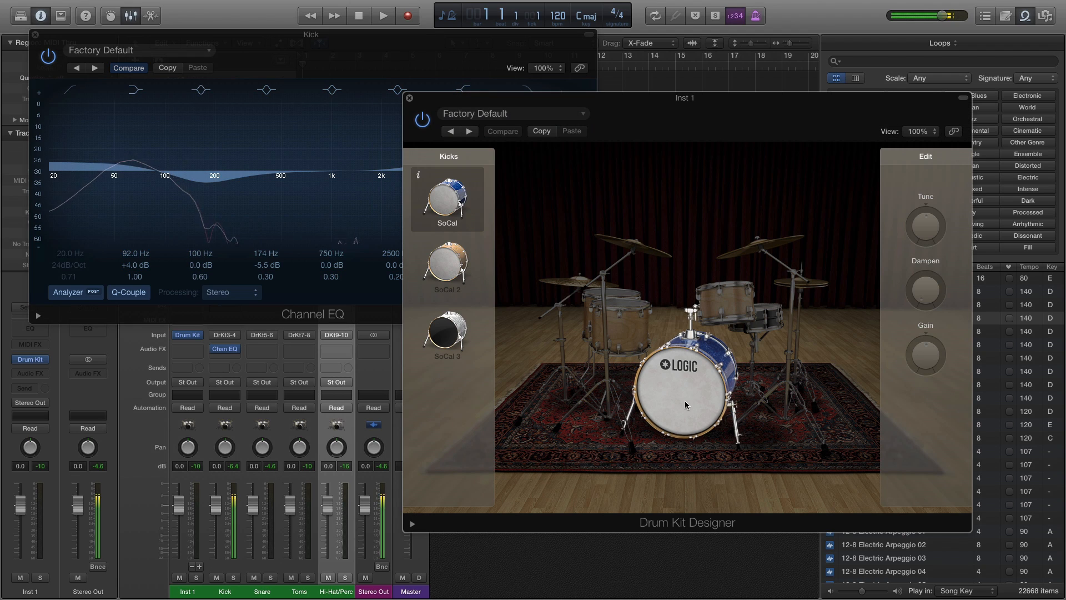
Adjust the kick EQ's low shelf to 95 Hz at +7.0 dB and its low-mid cut to 230 Hz at -5.0 dB, auditioning the kick.
{"action": "left_click", "coordinate": [157, 167]}
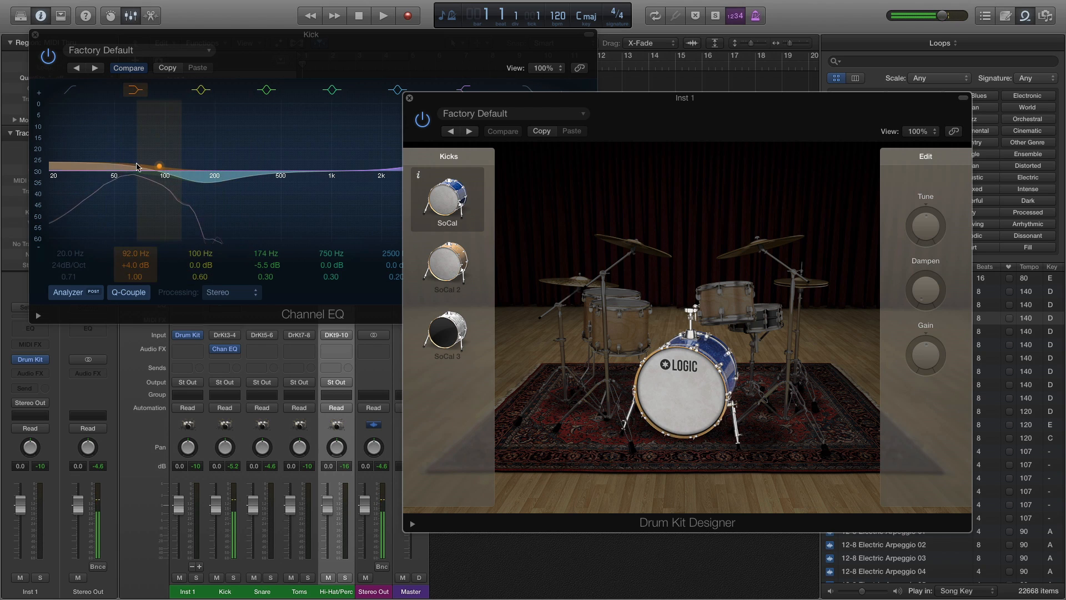
{"action": "left_click_drag", "start_coordinate": [156, 167], "coordinate": [157, 160]}
{"action": "left_click_drag", "start_coordinate": [207, 182], "coordinate": [225, 184]}
{"action": "left_click", "coordinate": [707, 374]}
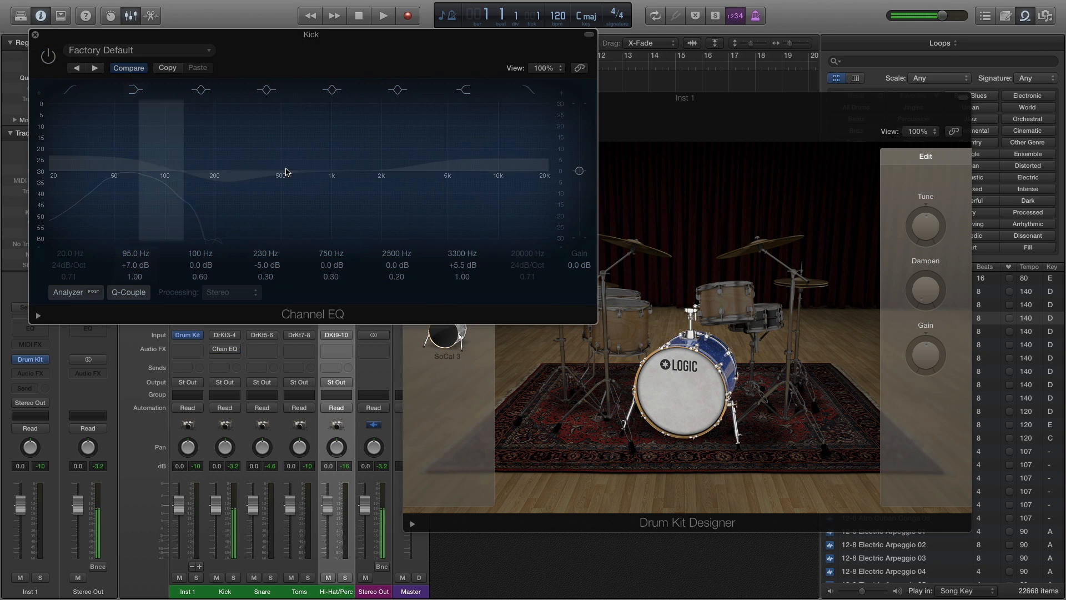
Compare the kick sound with the Channel EQ bypassed and enabled, and close the EQ window.
{"action": "left_click", "coordinate": [683, 371]}
{"action": "left_click", "coordinate": [683, 371]}
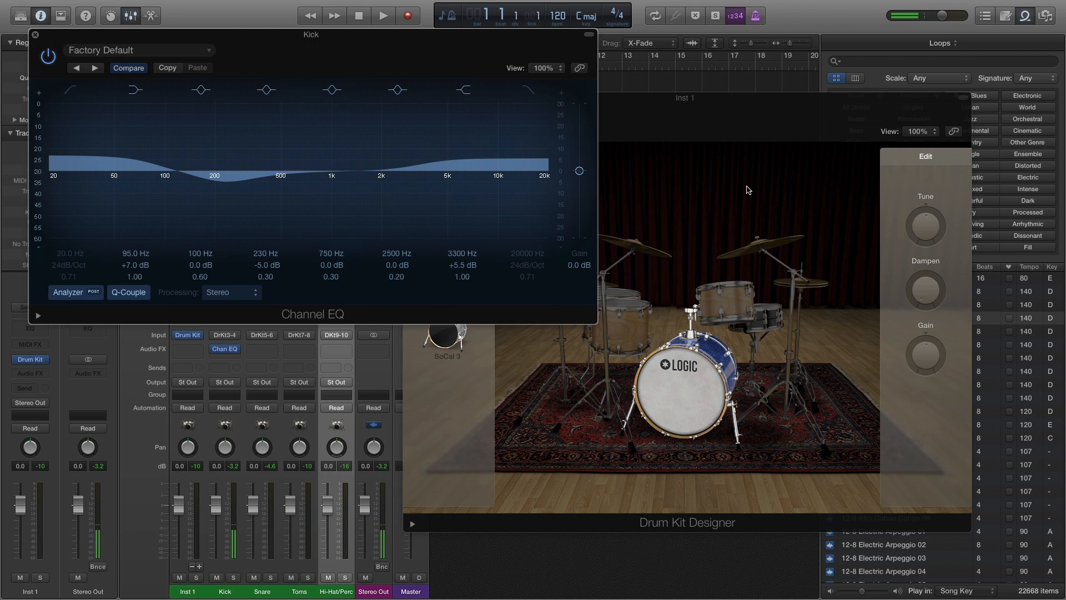
{"action": "left_click", "coordinate": [35, 33]}
{"action": "left_click", "coordinate": [700, 405]}
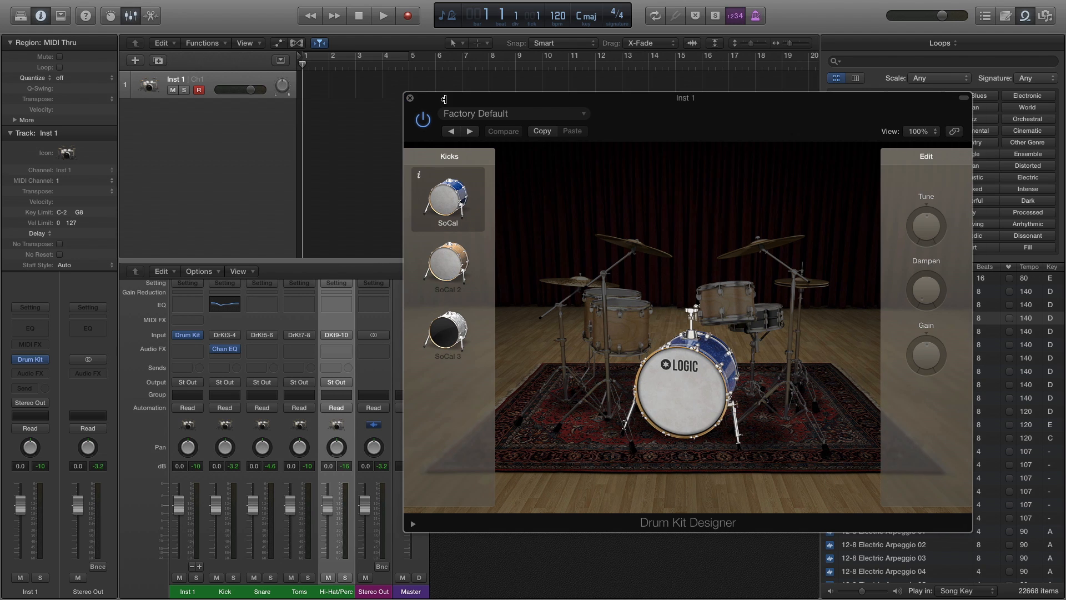
Move the drum kit window away from the mixer and set the Toms channel's automation mode to Touch.
{"action": "left_click_drag", "start_coordinate": [433, 98], "coordinate": [706, 143]}
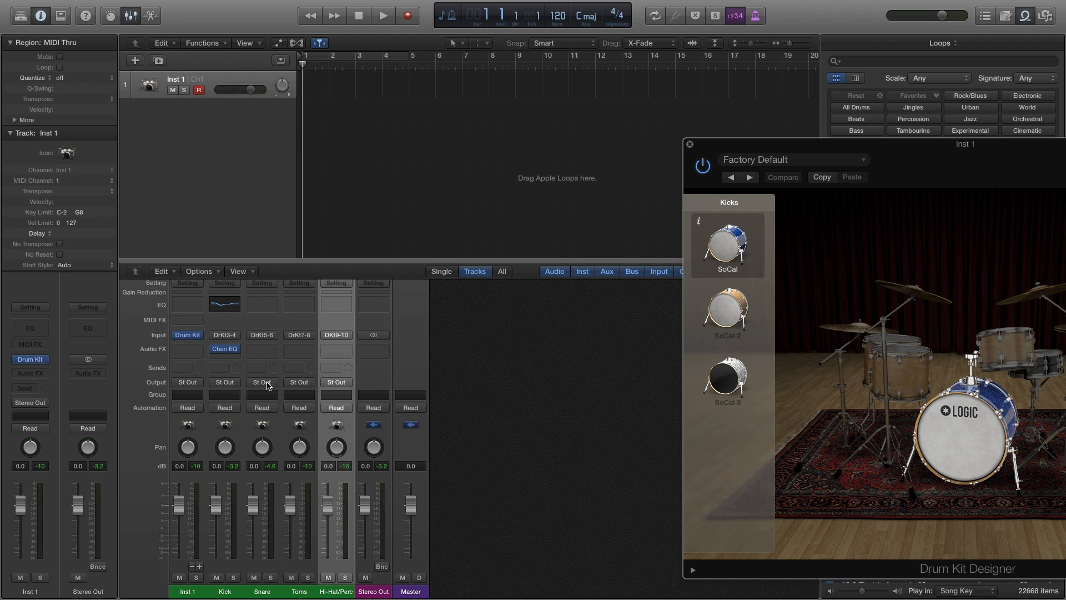
{"action": "left_click", "coordinate": [311, 409]}
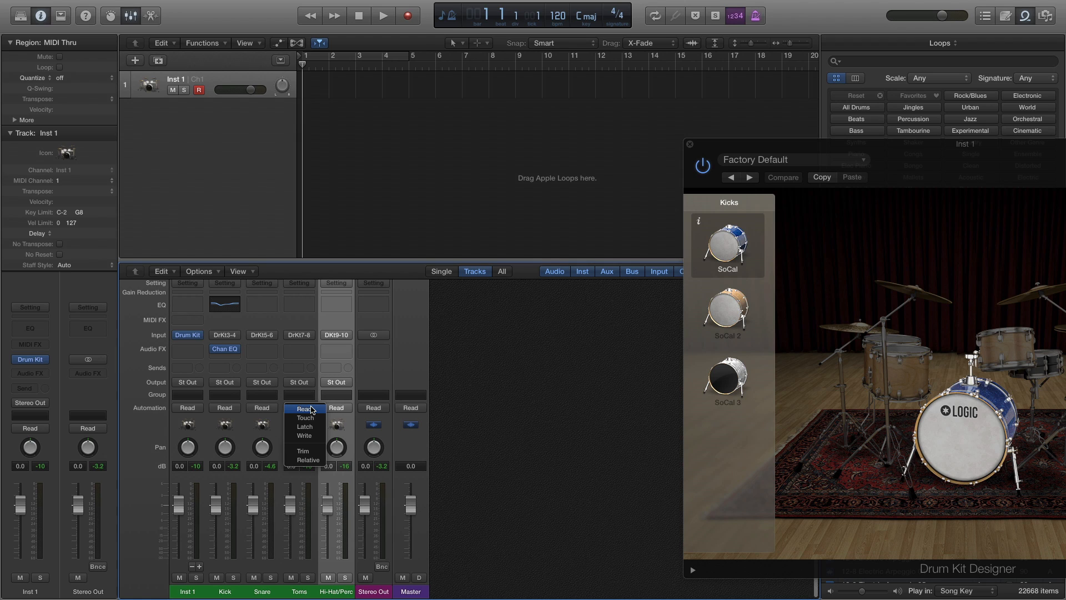
{"action": "left_click", "coordinate": [313, 419]}
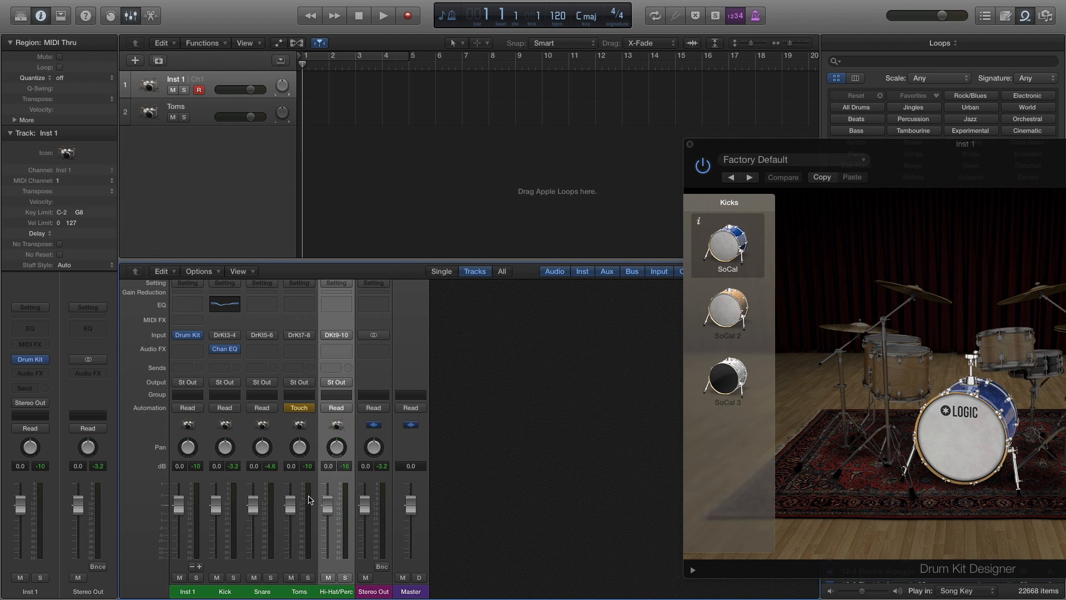
Record volume fader and pan moves on the Toms channel during playback and show the track automation.
{"action": "key", "text": "space"}
{"action": "left_click_drag", "start_coordinate": [295, 510], "coordinate": [295, 548]}
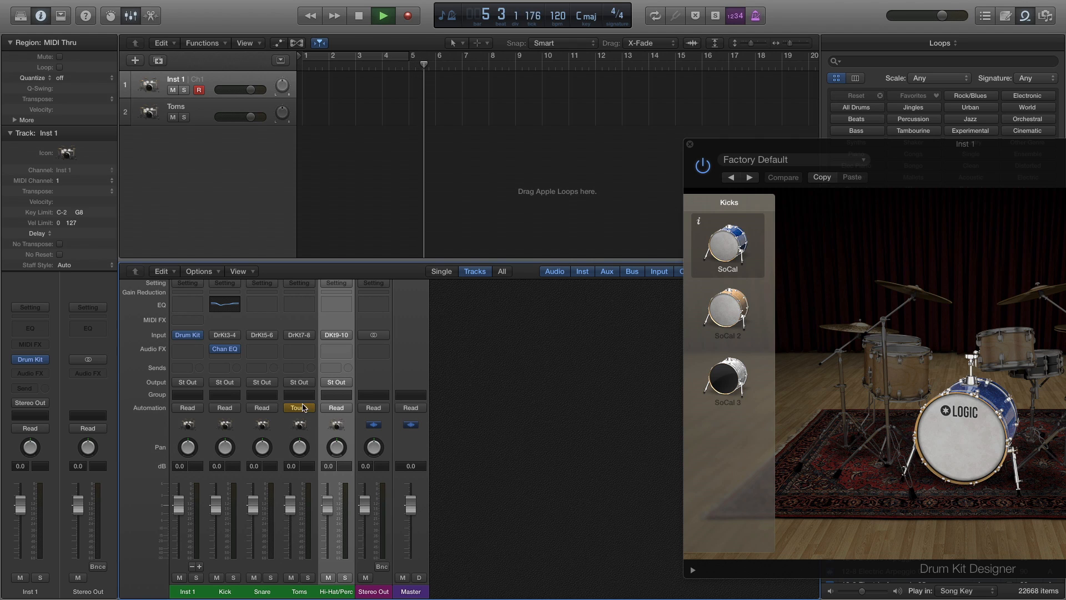
{"action": "left_click_drag", "start_coordinate": [303, 445], "coordinate": [303, 453]}
{"action": "key", "text": "space"}
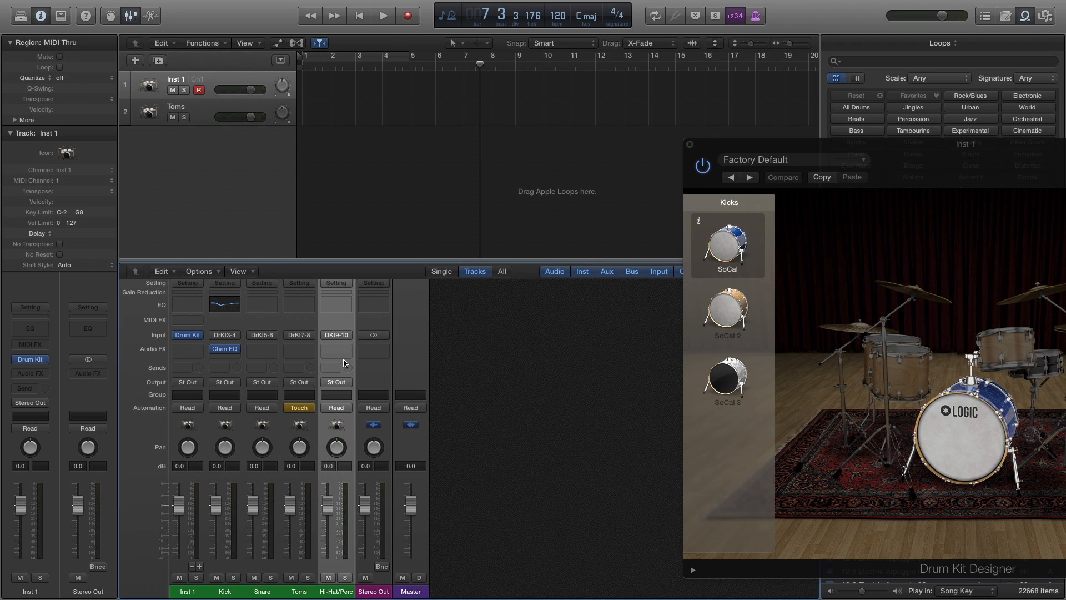
{"action": "key", "text": "a"}
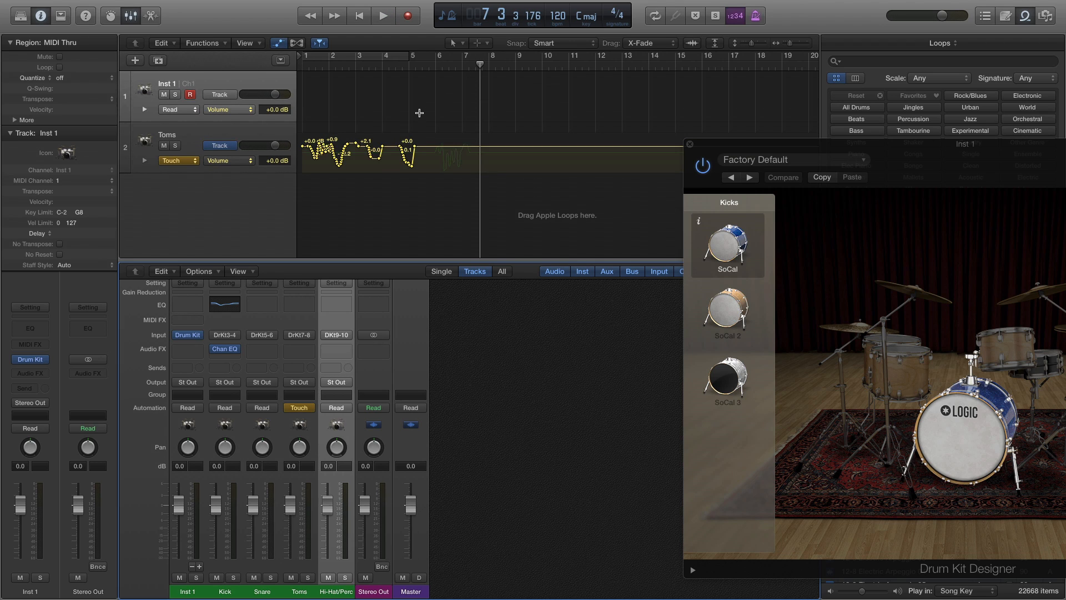